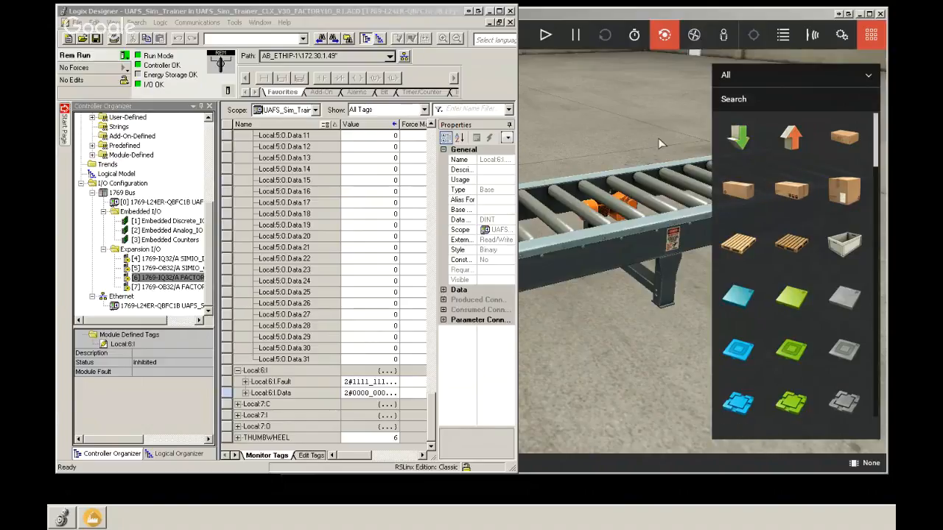
{"action": "left_click", "coordinate": [643, 16]}
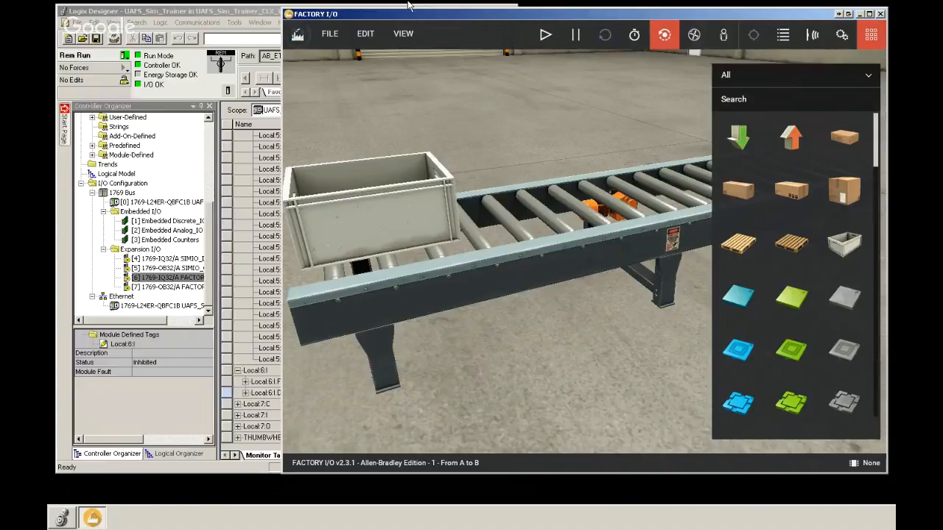
{"action": "left_click", "coordinate": [216, 14]}
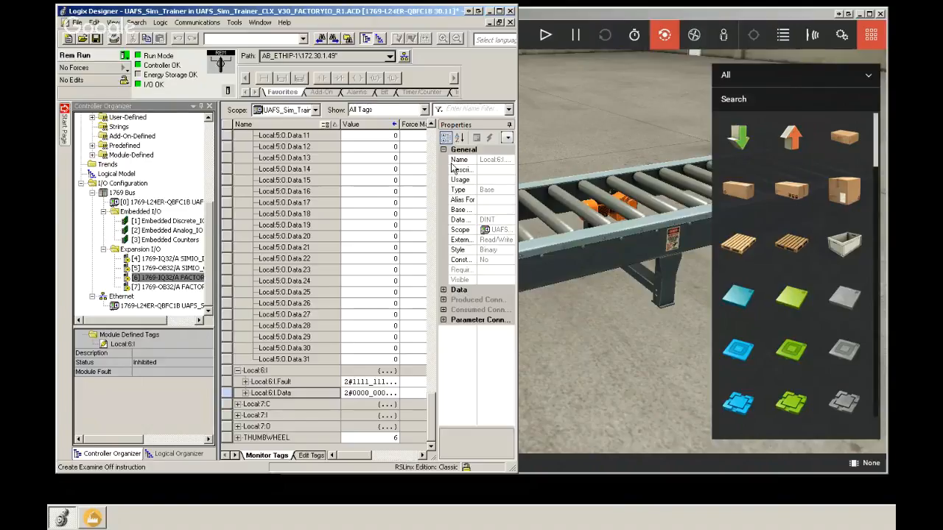
{"action": "left_click", "coordinate": [573, 15]}
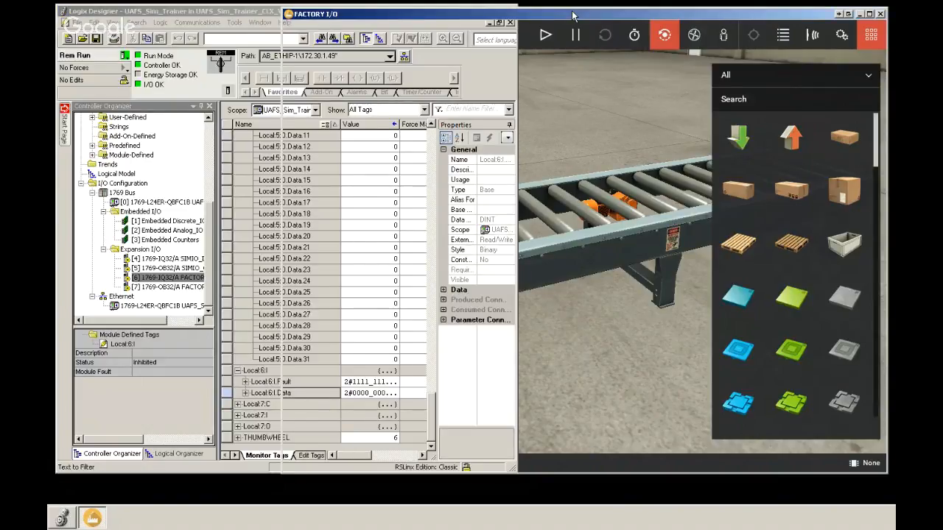
{"action": "left_click", "coordinate": [329, 33]}
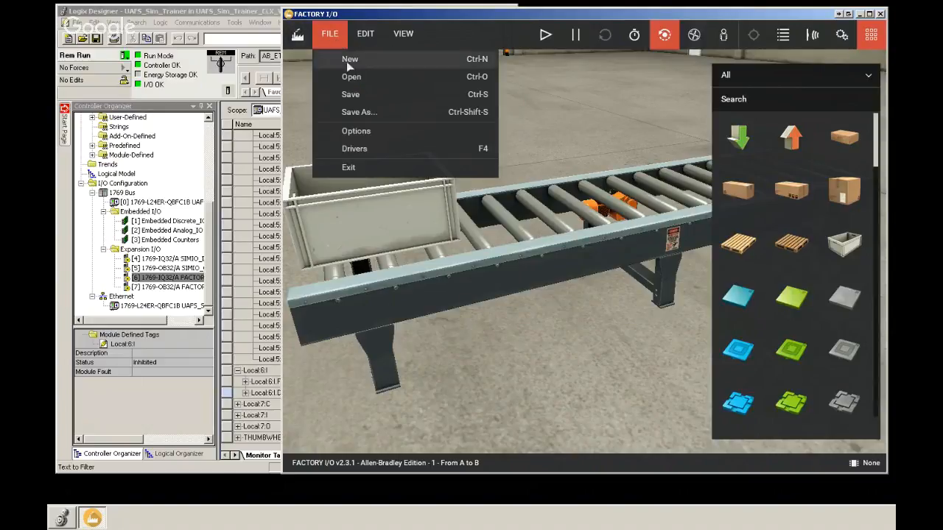
{"action": "left_click", "coordinate": [351, 77]}
{"action": "left_click", "coordinate": [352, 132]}
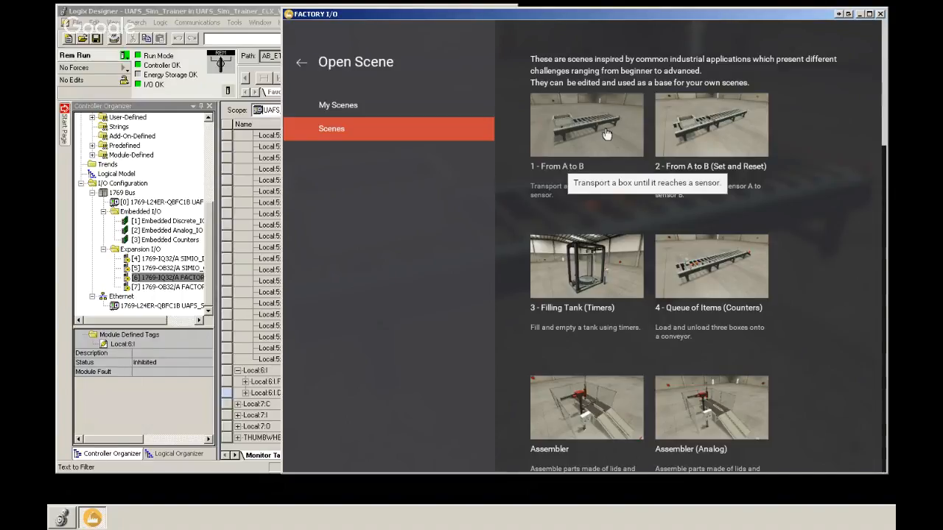
{"action": "left_click", "coordinate": [298, 66]}
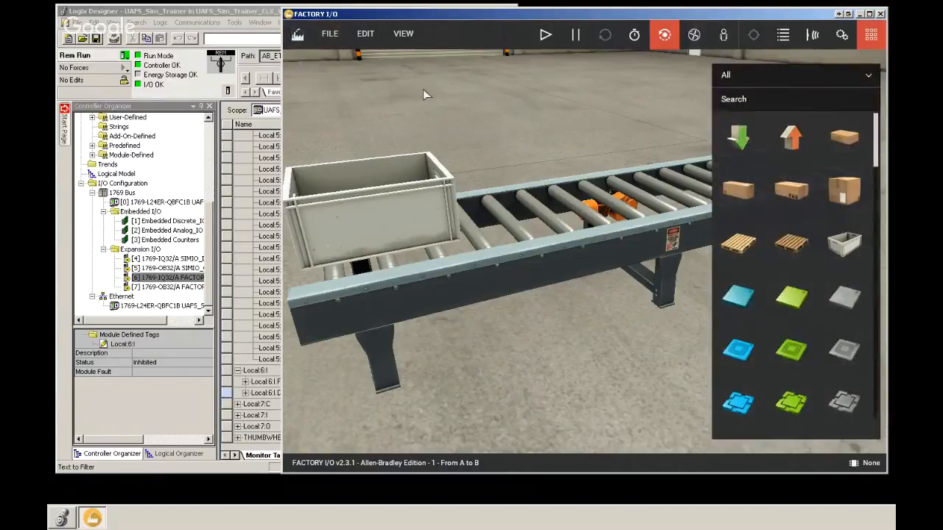
Step: Open the simulator's driver view and select the Allen-Bradley Logix5000 driver
{"action": "left_click", "coordinate": [336, 42]}
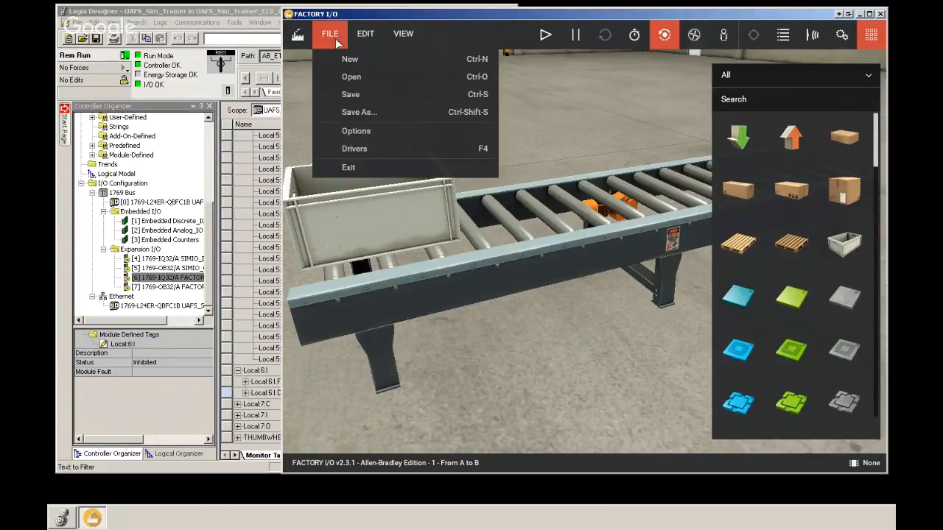
{"action": "left_click", "coordinate": [358, 150]}
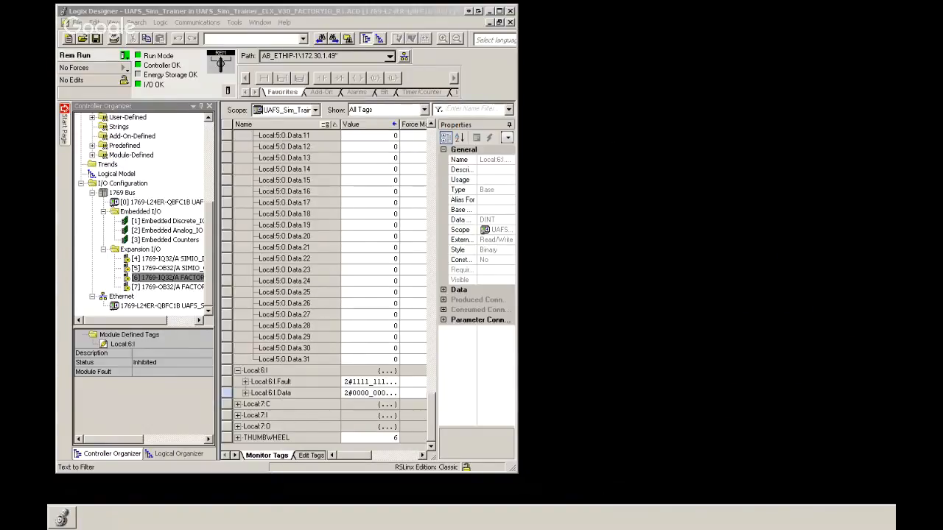
{"action": "left_click_drag", "start_coordinate": [724, 5], "coordinate": [481, 24]}
{"action": "double_click", "coordinate": [523, 22]}
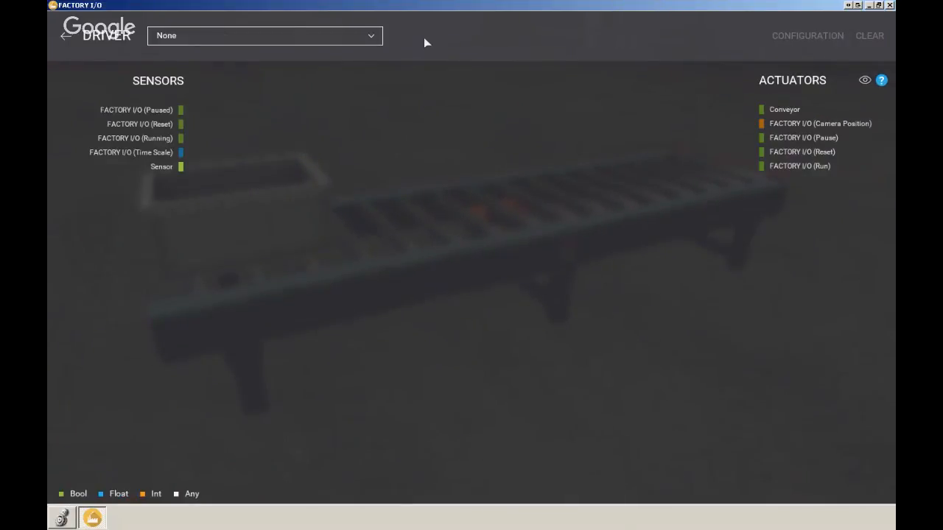
{"action": "left_click", "coordinate": [370, 36]}
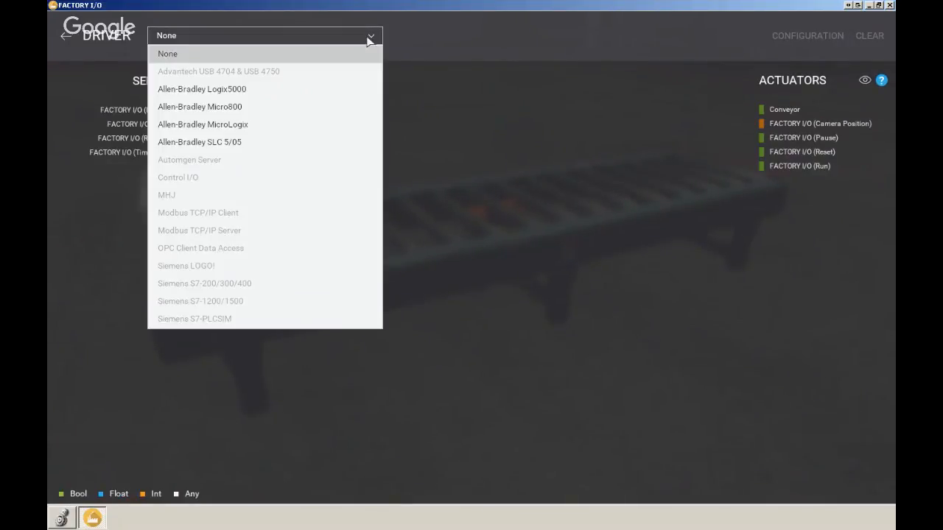
{"action": "left_click", "coordinate": [229, 89]}
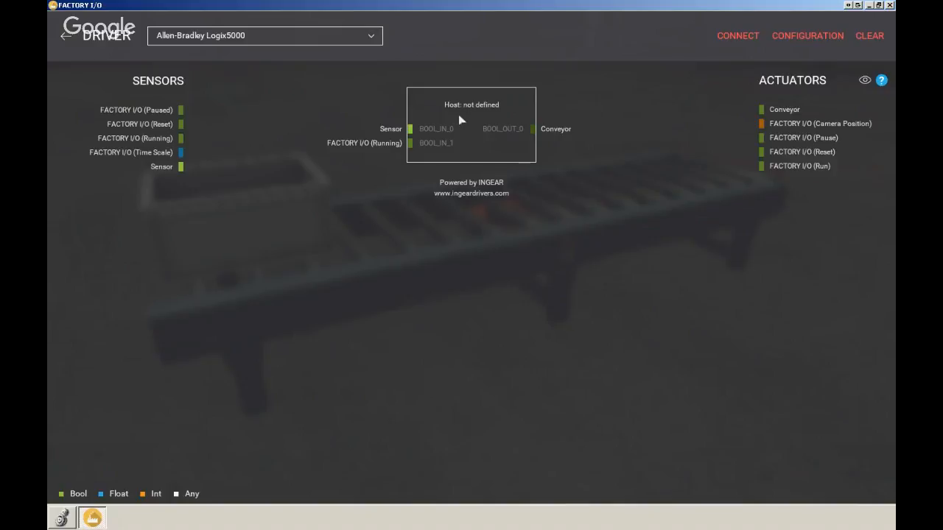
Step: Configure the Logix5000 driver host address as 172.30.1.49 and return to the driver view
{"action": "left_click", "coordinate": [813, 36]}
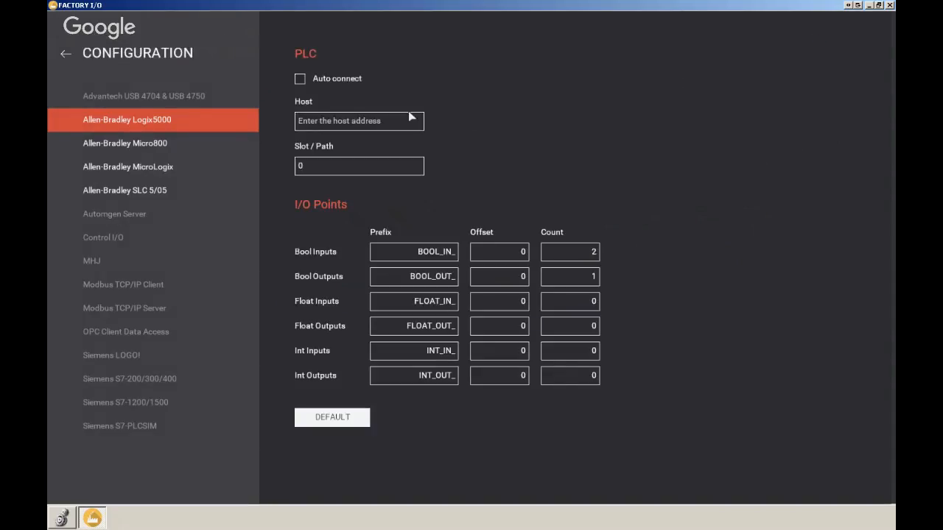
{"action": "left_click", "coordinate": [381, 123]}
{"action": "type", "text": "72.30.1.49"}
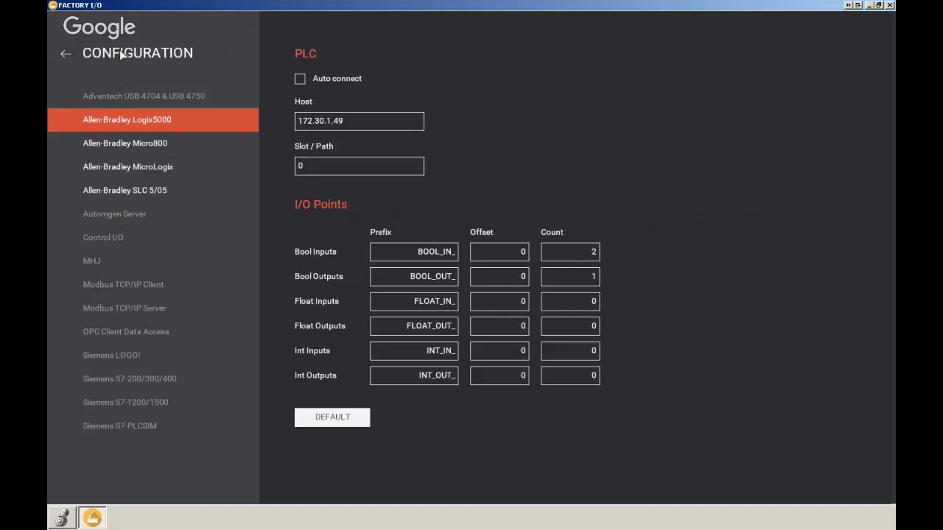
{"action": "left_click", "coordinate": [66, 54]}
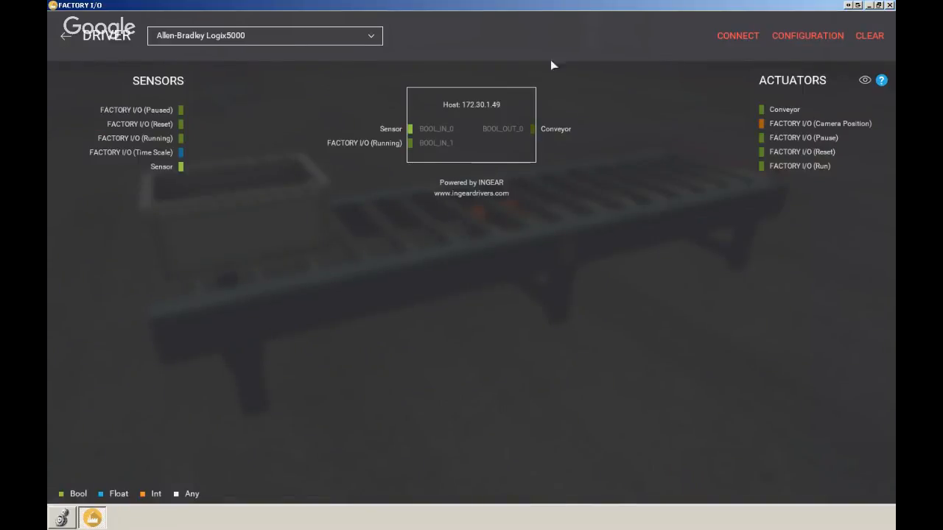
Step: Connect the Logix5000 driver to the PLC and return to the scene
{"action": "left_click", "coordinate": [745, 40]}
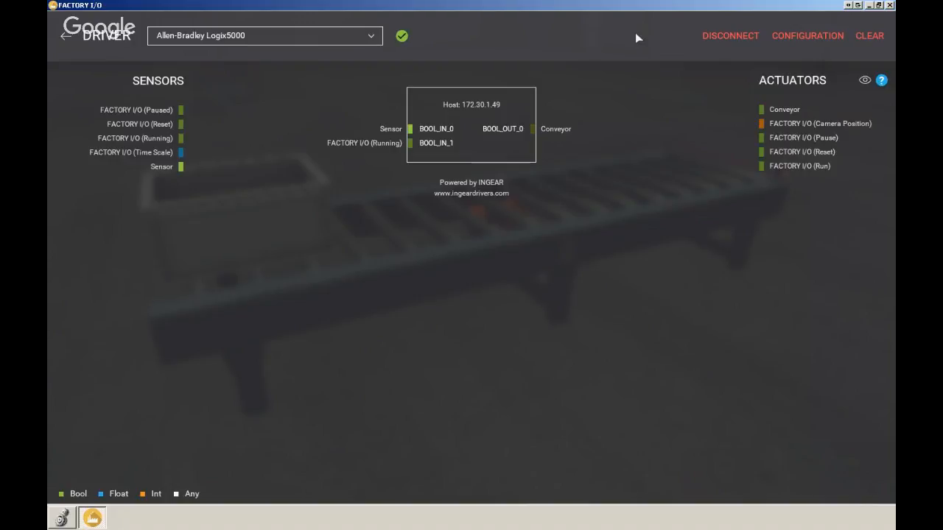
{"action": "left_click", "coordinate": [722, 36]}
{"action": "left_click", "coordinate": [731, 37]}
{"action": "left_click", "coordinate": [738, 36]}
{"action": "left_click_drag", "start_coordinate": [423, 130], "coordinate": [411, 143]}
{"action": "left_click", "coordinate": [65, 36]}
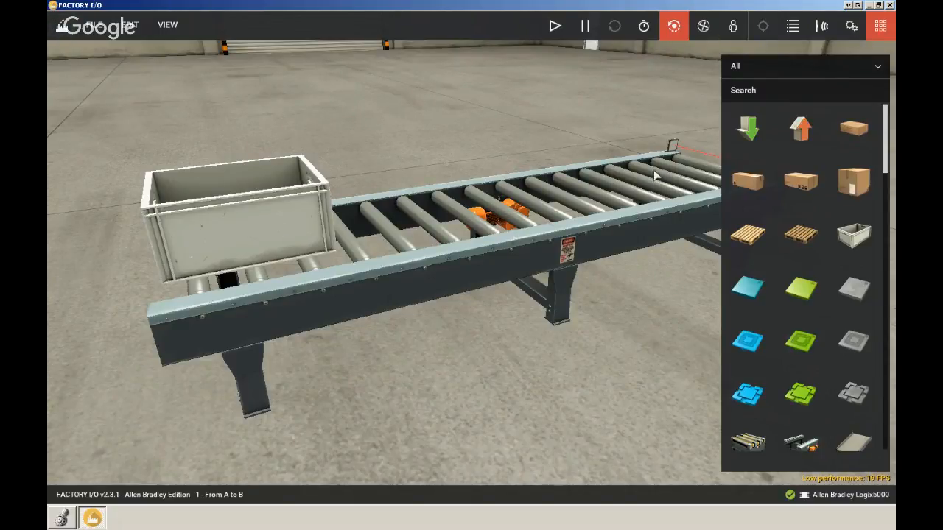
Step: Restore the simulator window and position it beside the Logix Designer window
{"action": "right_click_drag", "start_coordinate": [629, 265], "coordinate": [533, 284]}
{"action": "right_click", "coordinate": [532, 282]}
{"action": "middle_click_drag", "start_coordinate": [419, 280], "coordinate": [396, 290]}
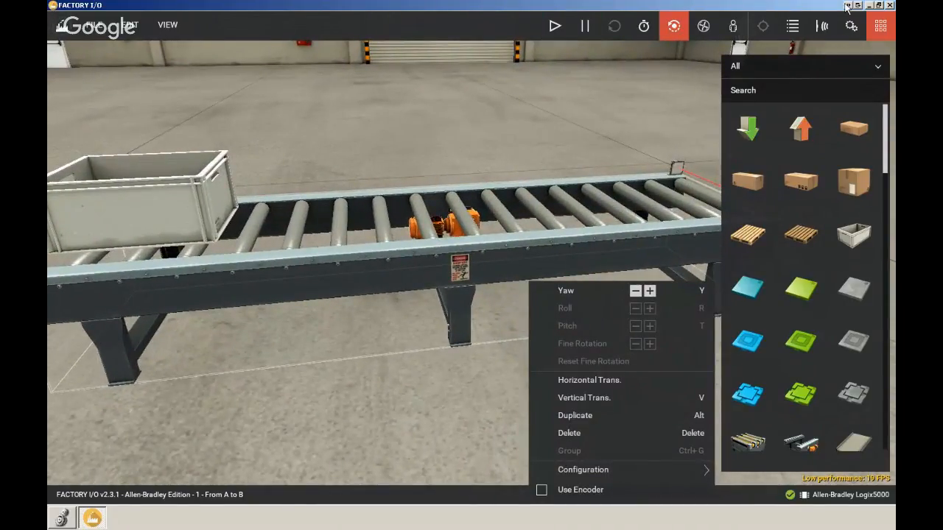
{"action": "left_click", "coordinate": [878, 5]}
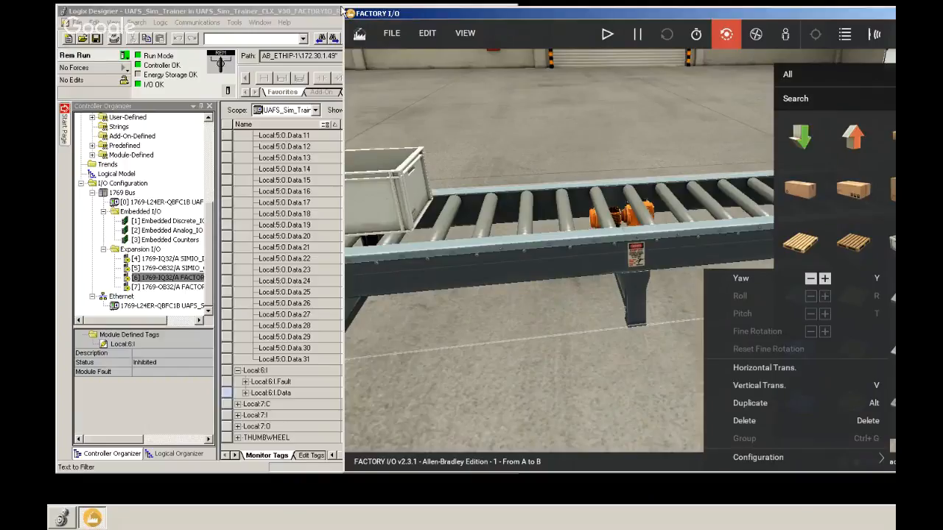
{"action": "left_click_drag", "start_coordinate": [344, 35], "coordinate": [514, 40]}
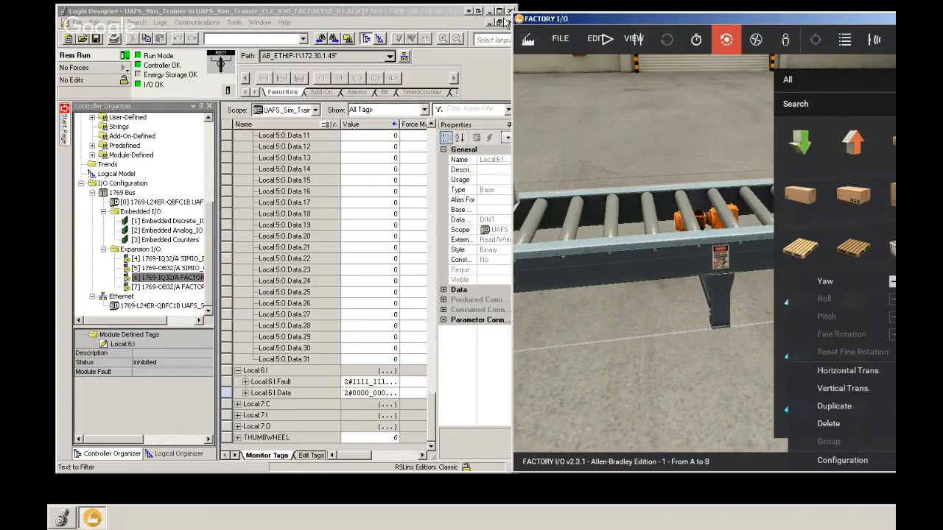
{"action": "left_click_drag", "start_coordinate": [514, 22], "coordinate": [456, 22]}
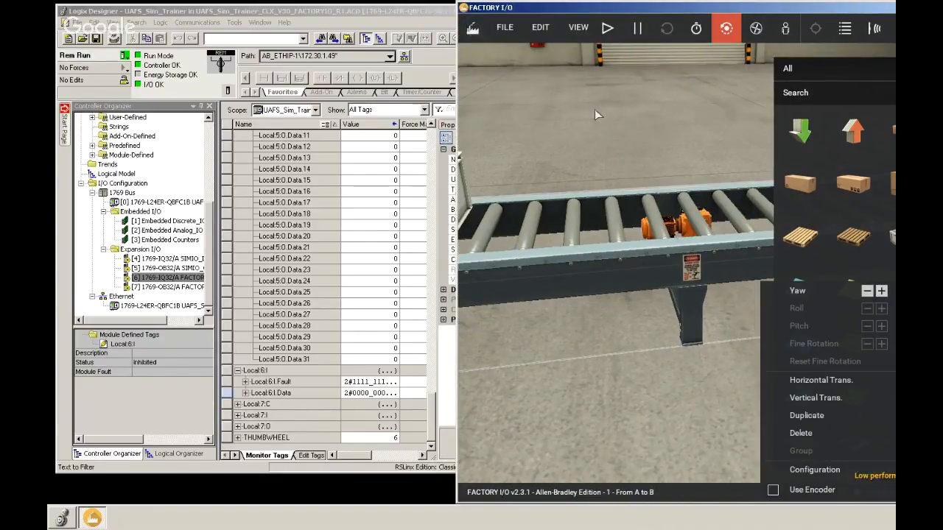
Step: Switch the From A to B scene into run mode
{"action": "left_click", "coordinate": [608, 29]}
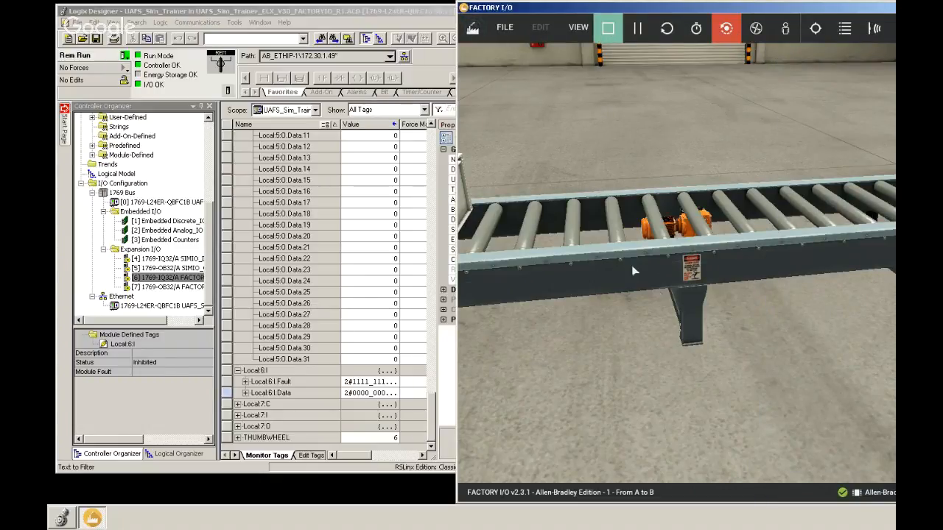
{"action": "scroll", "coordinate": [661, 293], "scroll_direction": "down", "scroll_amount": 3}
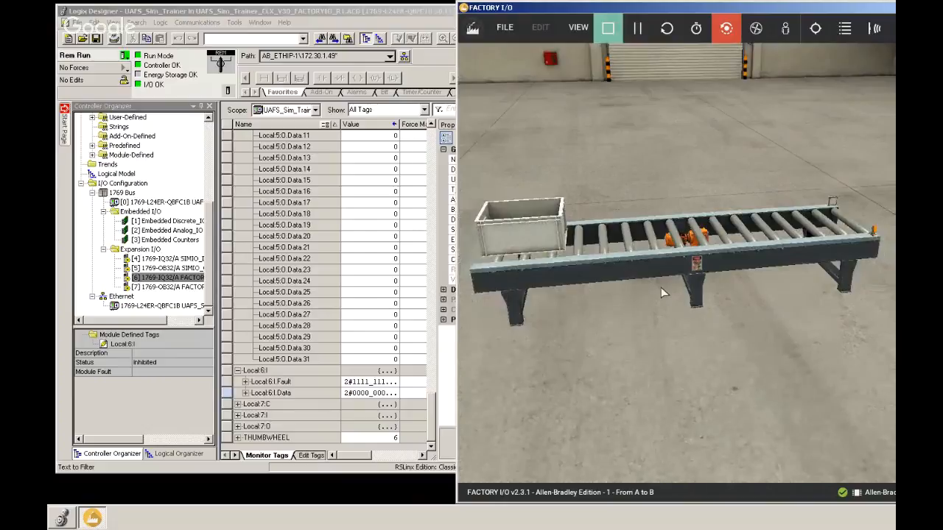
{"action": "right_click_drag", "start_coordinate": [661, 291], "coordinate": [585, 292]}
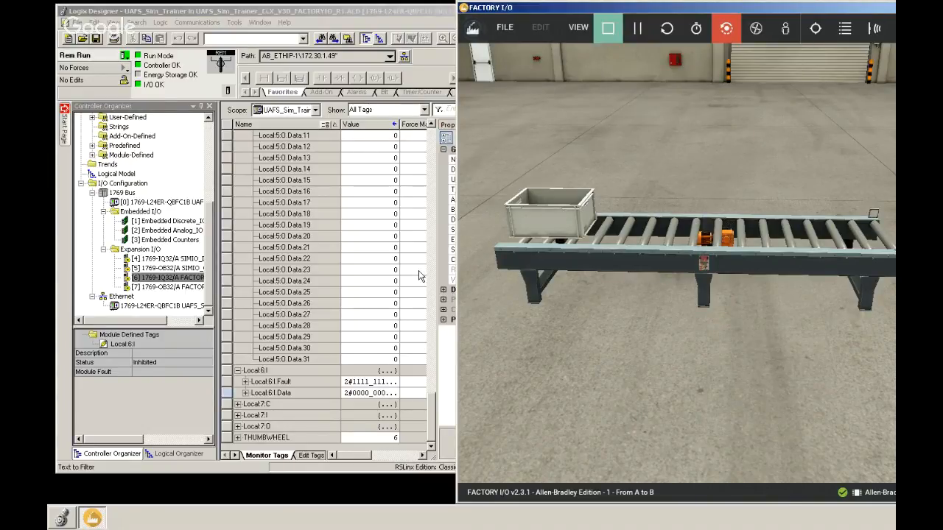
Step: Expand Local:6:I.Data in the tag monitor and watch its bits while toggling the scene between edit and run modes
{"action": "left_click_drag", "start_coordinate": [432, 410], "coordinate": [417, 181]}
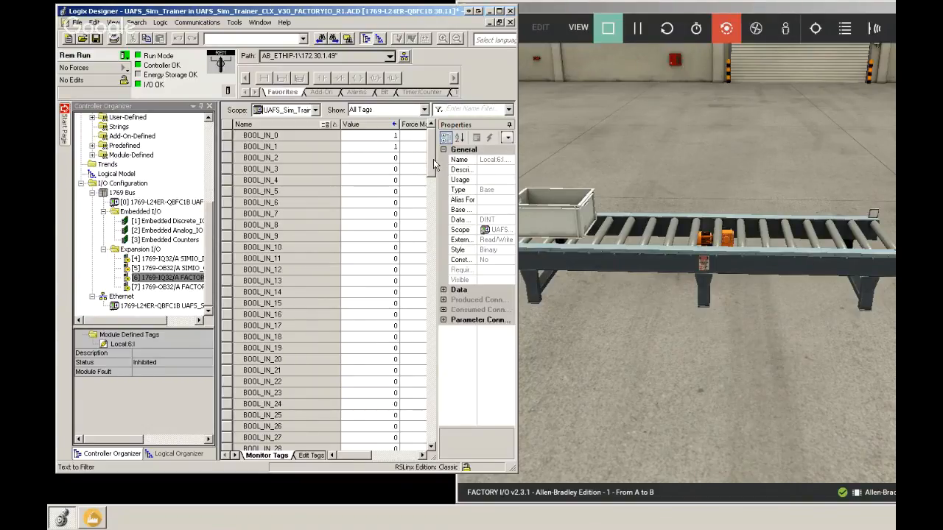
{"action": "left_click_drag", "start_coordinate": [433, 159], "coordinate": [422, 386]}
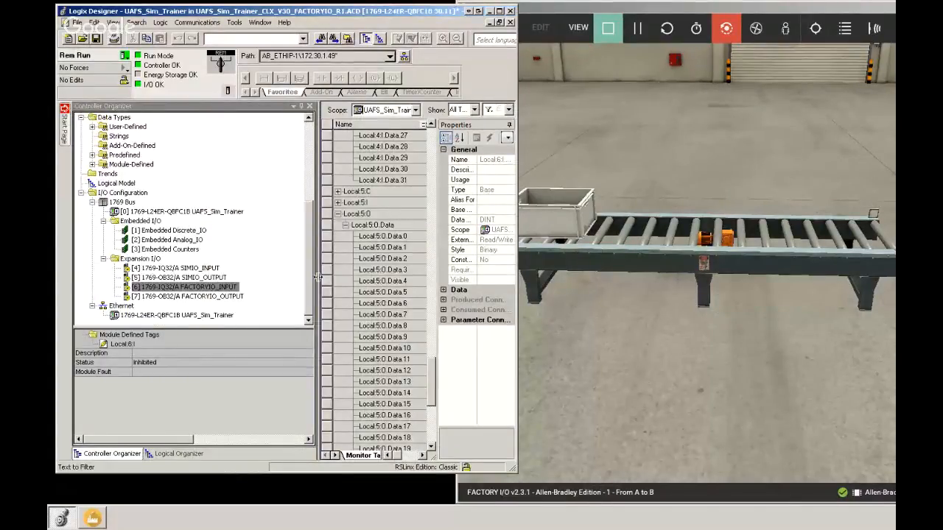
{"action": "left_click_drag", "start_coordinate": [318, 277], "coordinate": [210, 277]}
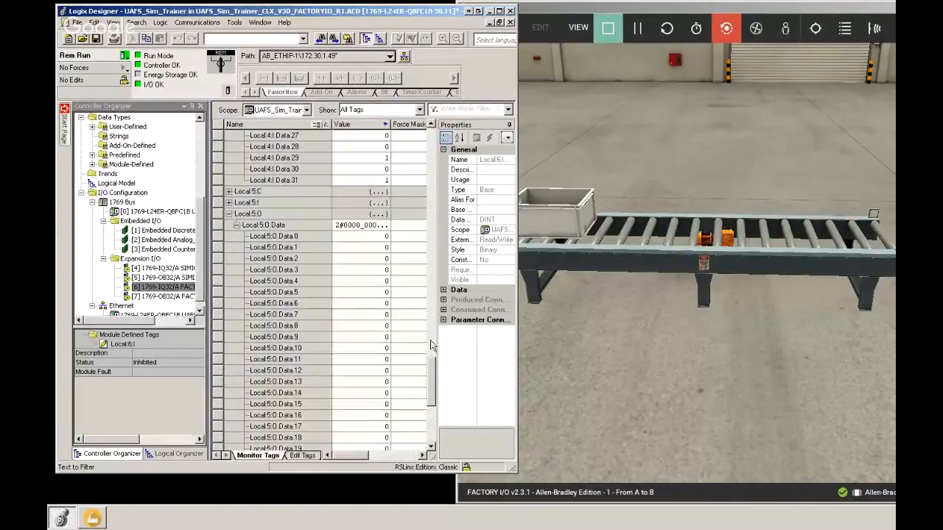
{"action": "left_click", "coordinate": [230, 214]}
{"action": "left_click", "coordinate": [229, 214]}
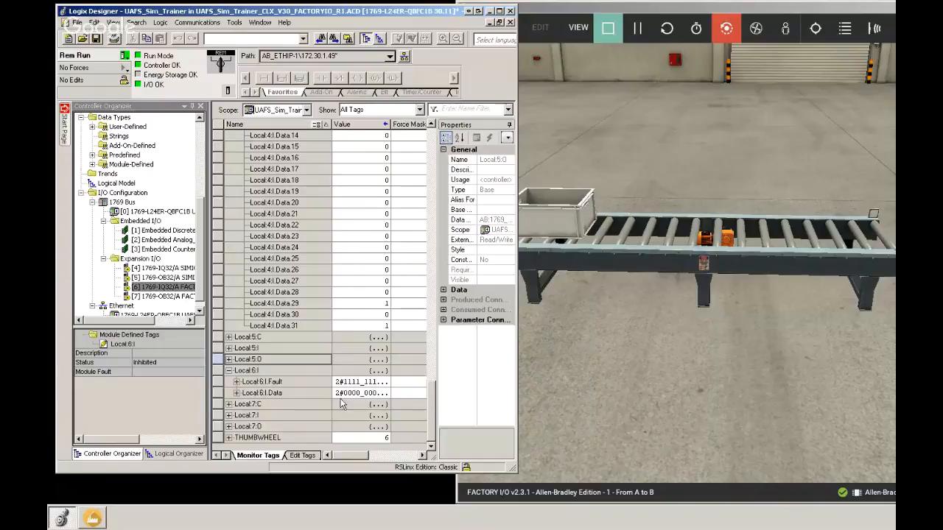
{"action": "left_click", "coordinate": [236, 393]}
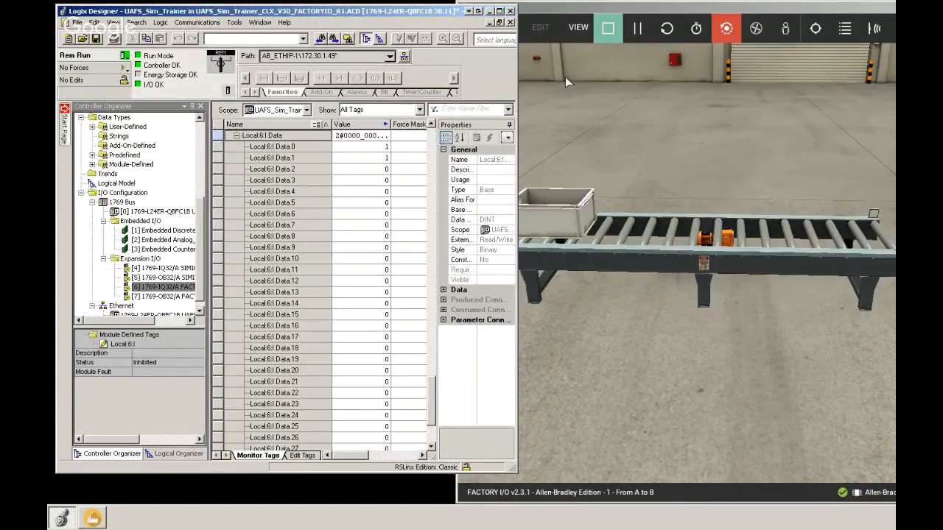
{"action": "left_click", "coordinate": [607, 28]}
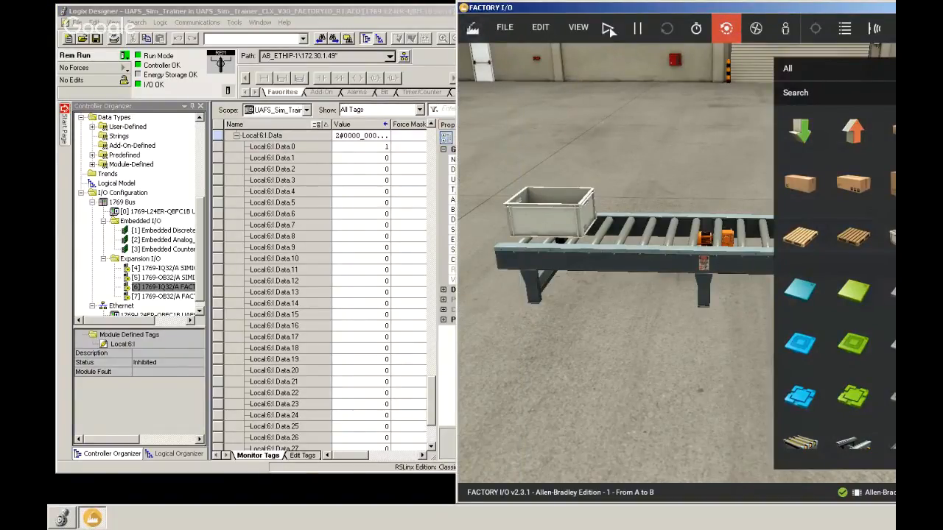
{"action": "left_click", "coordinate": [608, 28]}
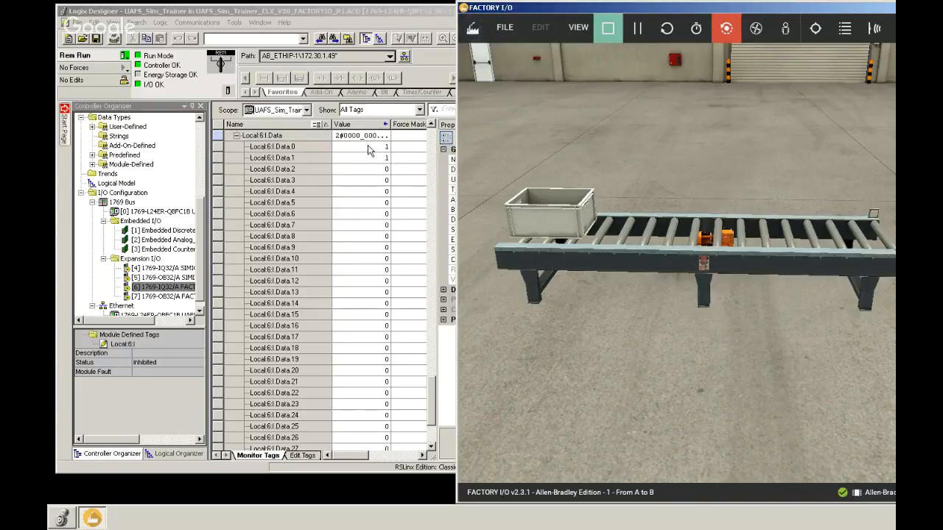
Step: Set the description of tag Local:6:I.Data.0 to SENSOR
{"action": "left_click", "coordinate": [405, 151]}
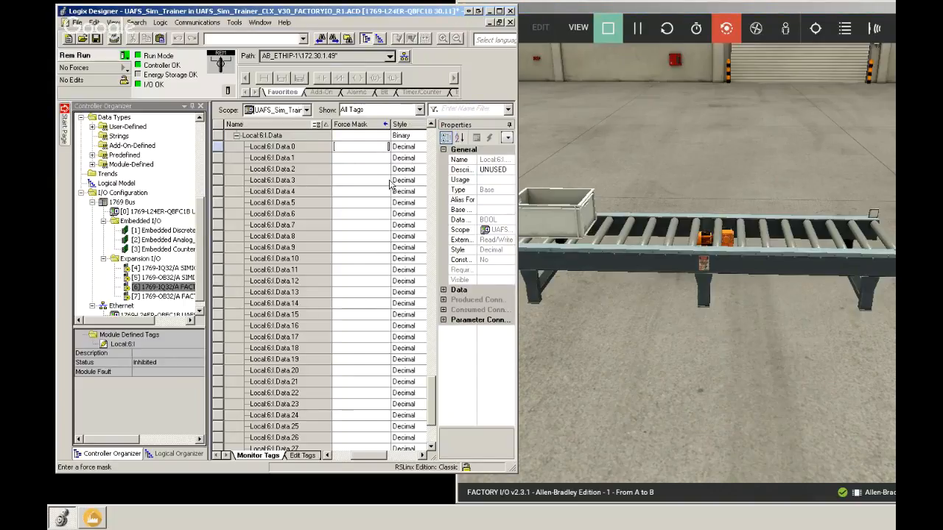
{"action": "left_click_drag", "start_coordinate": [368, 458], "coordinate": [377, 458]}
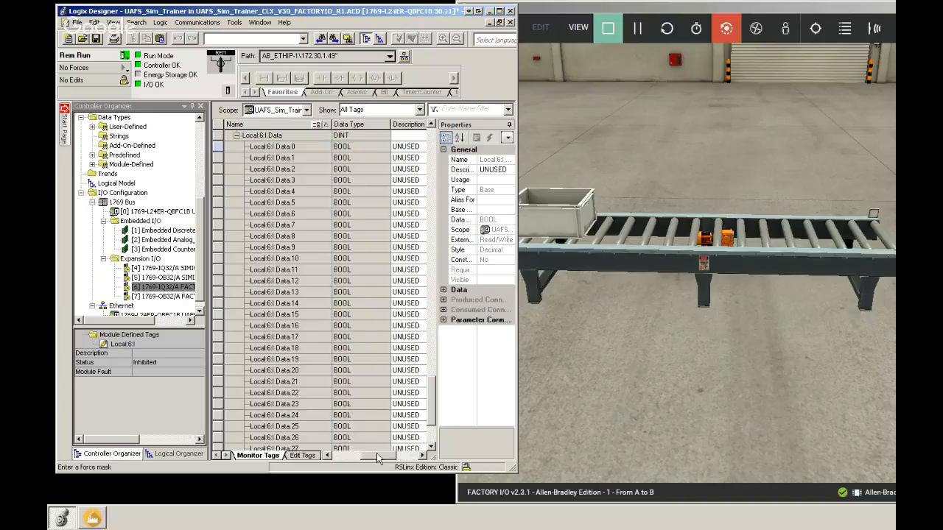
{"action": "double_click", "coordinate": [420, 147]}
{"action": "key", "text": "BackSpace"}
{"action": "type", "text": "SENSOR"}
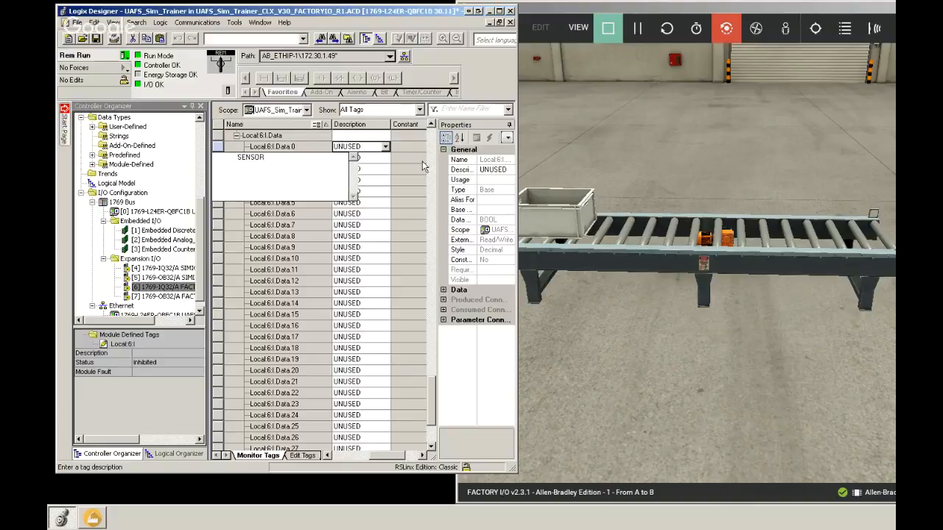
{"action": "key", "text": "Return"}
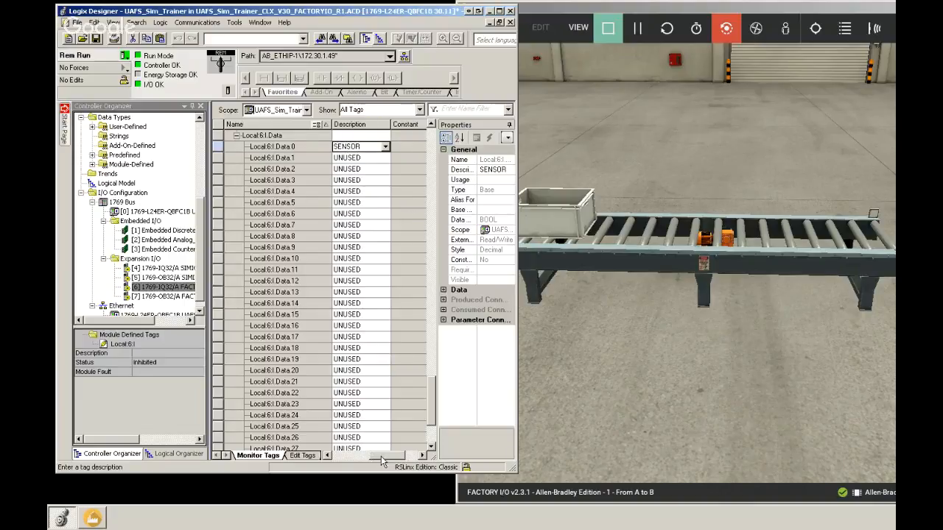
{"action": "left_click_drag", "start_coordinate": [382, 461], "coordinate": [344, 461]}
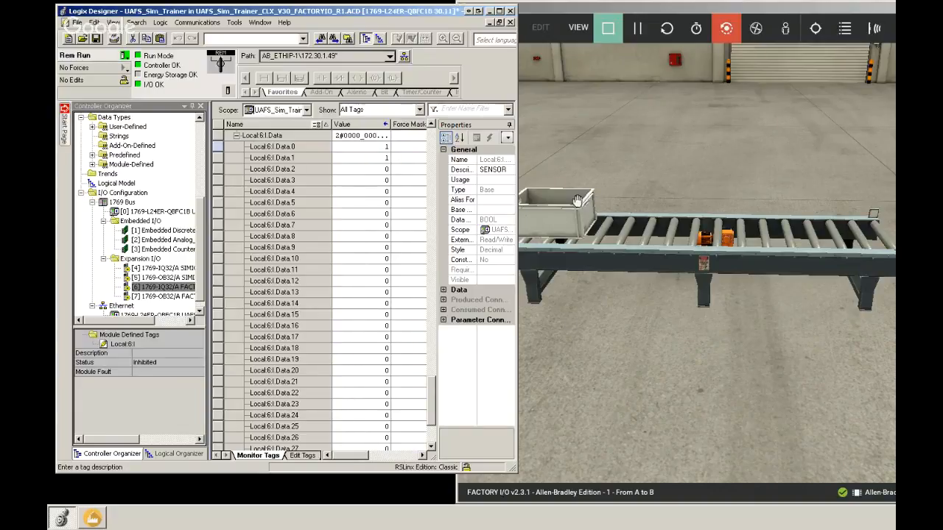
Step: Drag the box across the conveyor sensor and off the conveyor, then reset the scene
{"action": "left_click_drag", "start_coordinate": [577, 200], "coordinate": [891, 190]}
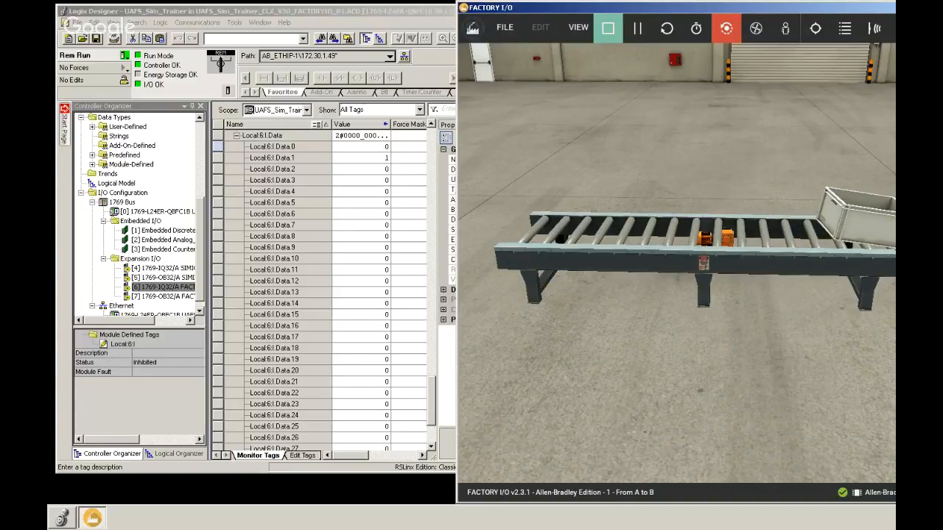
{"action": "left_click_drag", "start_coordinate": [877, 199], "coordinate": [754, 171]}
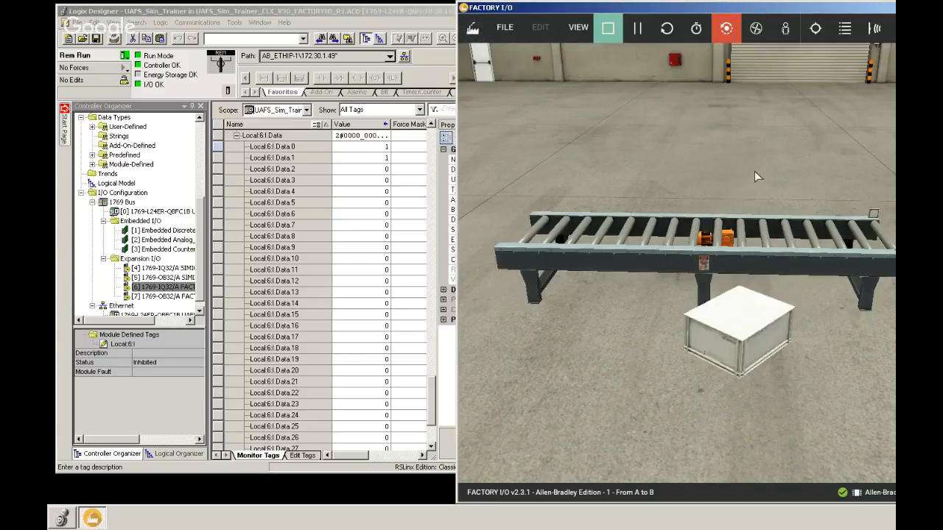
{"action": "left_click", "coordinate": [666, 28]}
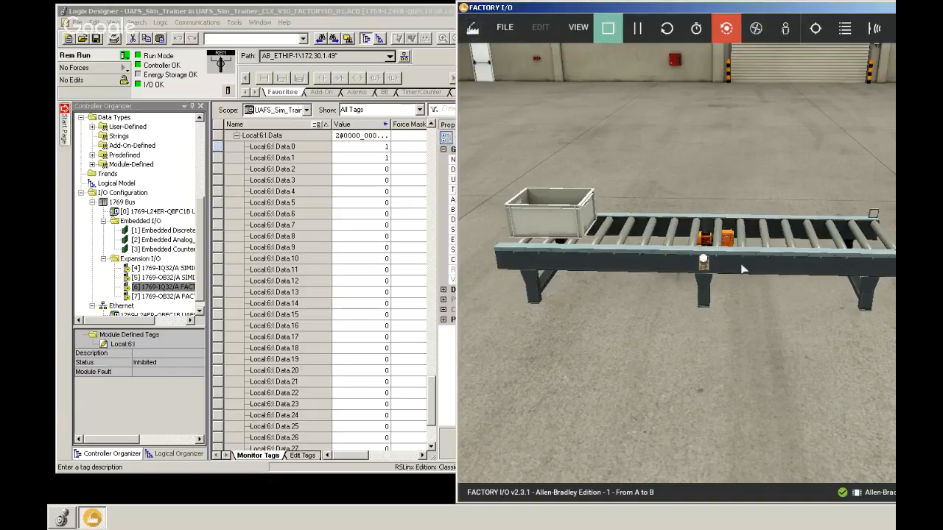
Step: Orbit the 3D camera around the conveyor and browse the saved camera positions
{"action": "middle_click_drag", "start_coordinate": [741, 263], "coordinate": [774, 263]}
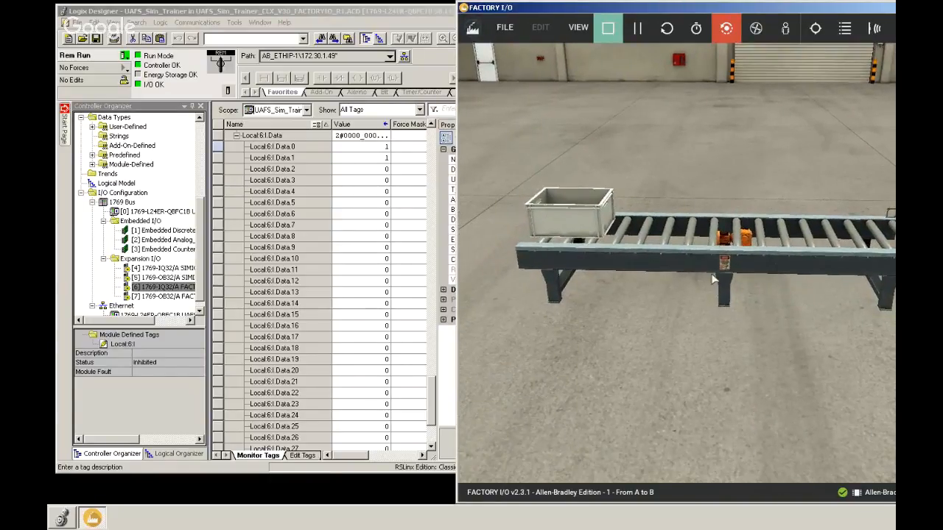
{"action": "middle_click_drag", "start_coordinate": [602, 267], "coordinate": [650, 267]}
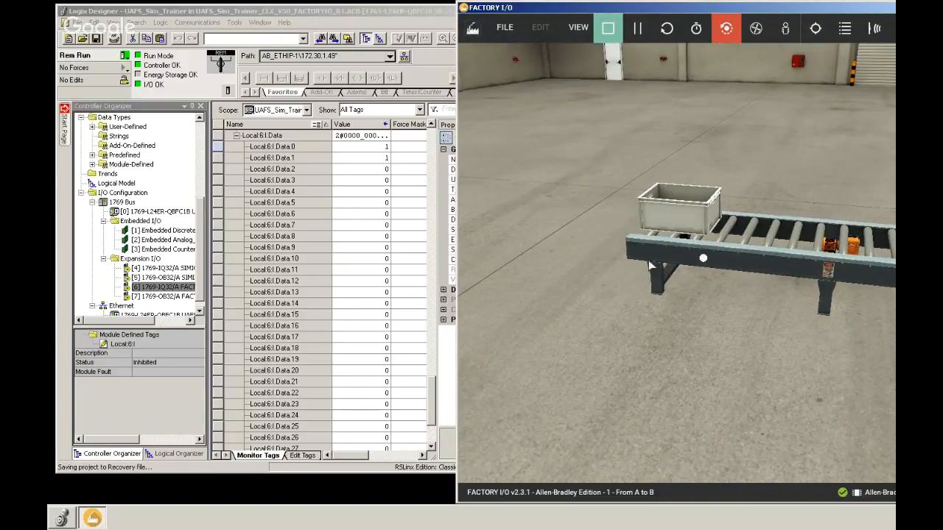
{"action": "middle_click_drag", "start_coordinate": [651, 264], "coordinate": [682, 260]}
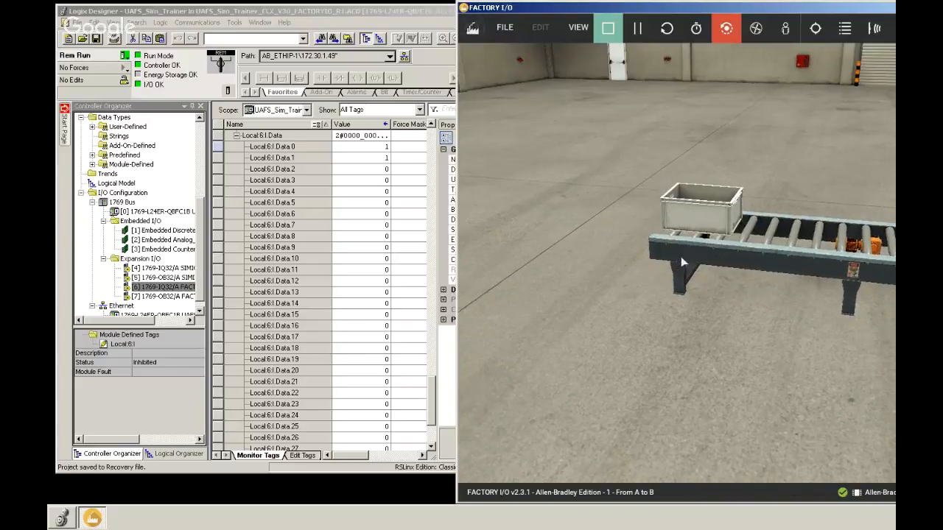
{"action": "right_click_drag", "start_coordinate": [683, 262], "coordinate": [744, 258]}
{"action": "middle_click_drag", "start_coordinate": [744, 258], "coordinate": [622, 252]}
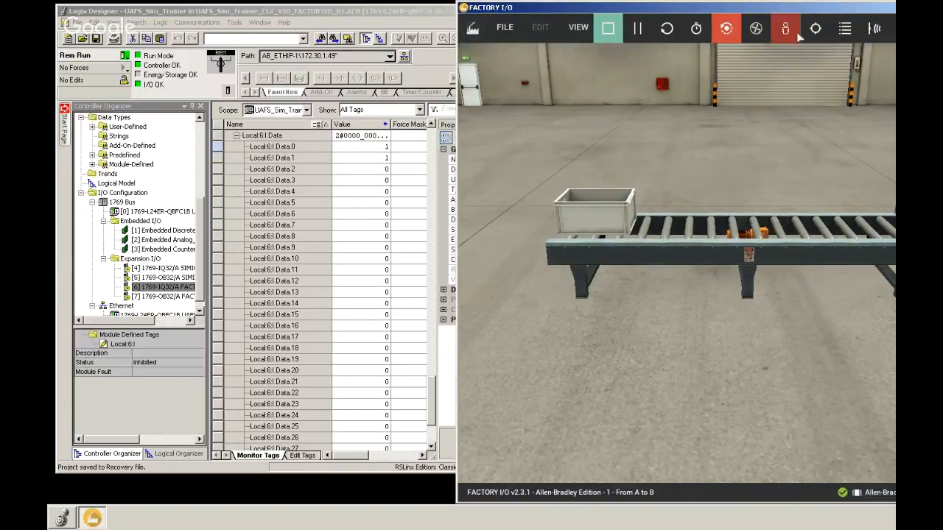
{"action": "left_click", "coordinate": [845, 28]}
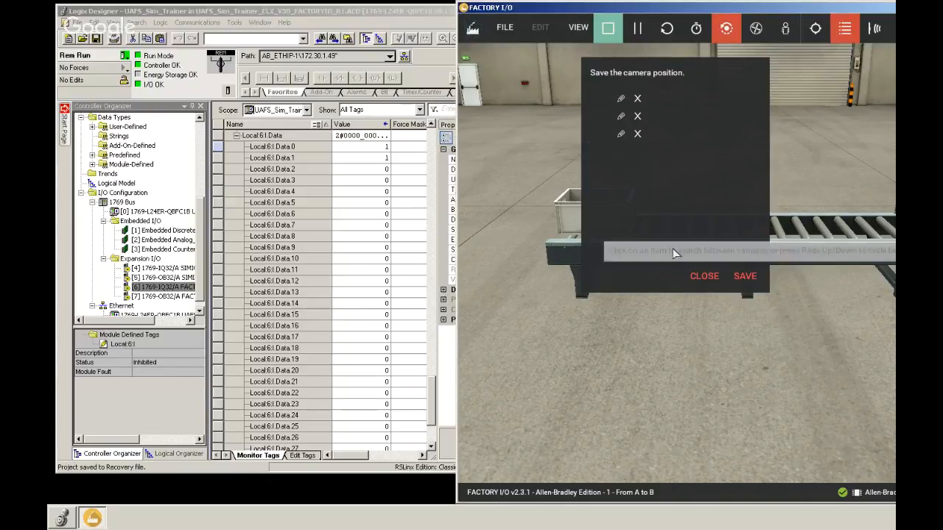
{"action": "left_click", "coordinate": [694, 276]}
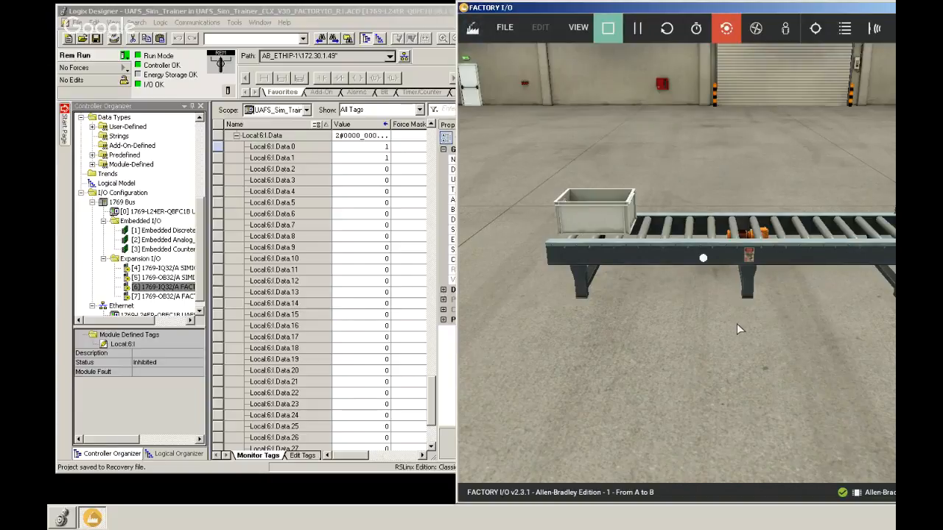
{"action": "middle_click_drag", "start_coordinate": [725, 330], "coordinate": [641, 356]}
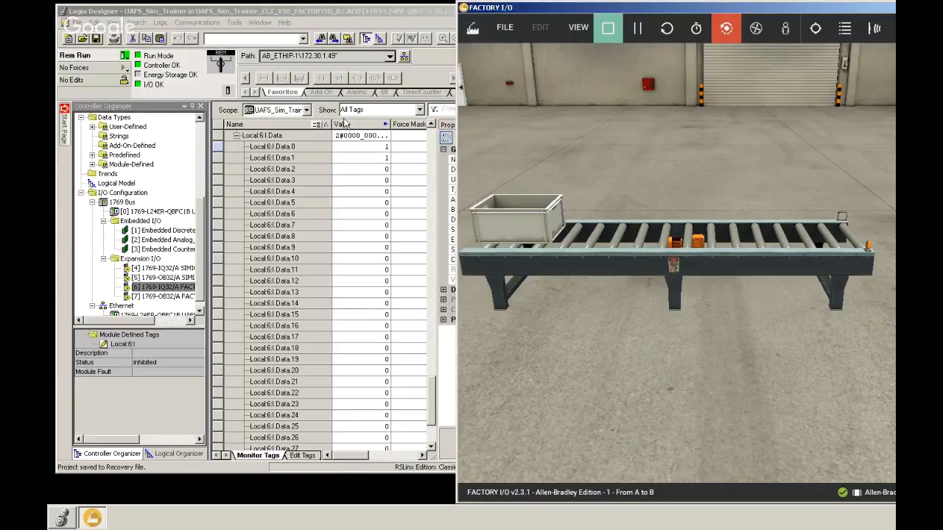
Step: Expand Local:7:O.Data in the tag monitor and set the description of Local:7:O.Data.0 to MOTOR
{"action": "left_click", "coordinate": [236, 136]}
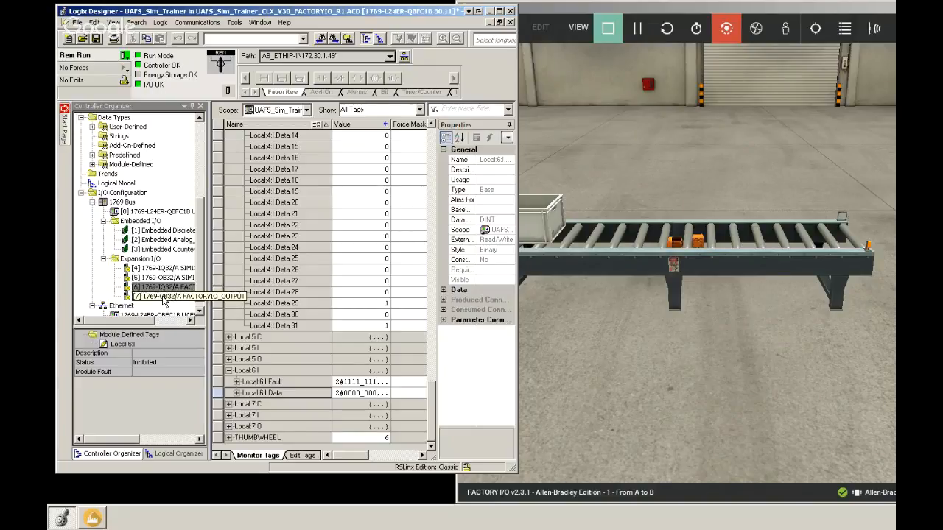
{"action": "left_click", "coordinate": [229, 427]}
{"action": "left_click", "coordinate": [237, 437]}
{"action": "left_click_drag", "start_coordinate": [358, 456], "coordinate": [363, 455]}
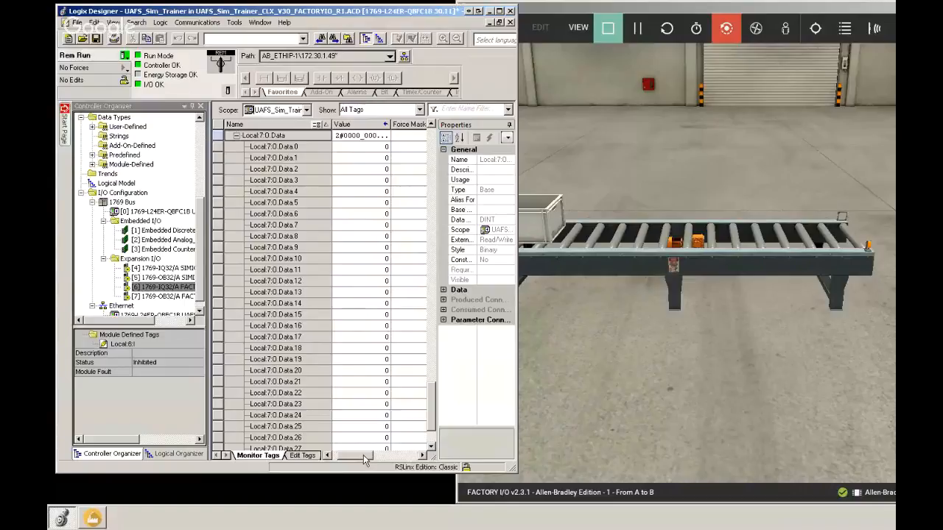
{"action": "left_click_drag", "start_coordinate": [363, 455], "coordinate": [422, 456]}
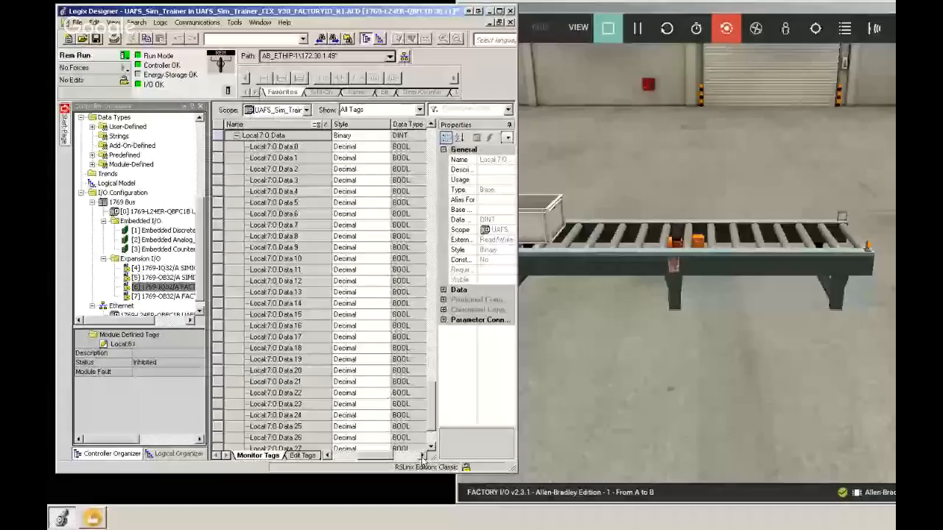
{"action": "left_click_drag", "start_coordinate": [421, 457], "coordinate": [369, 460]}
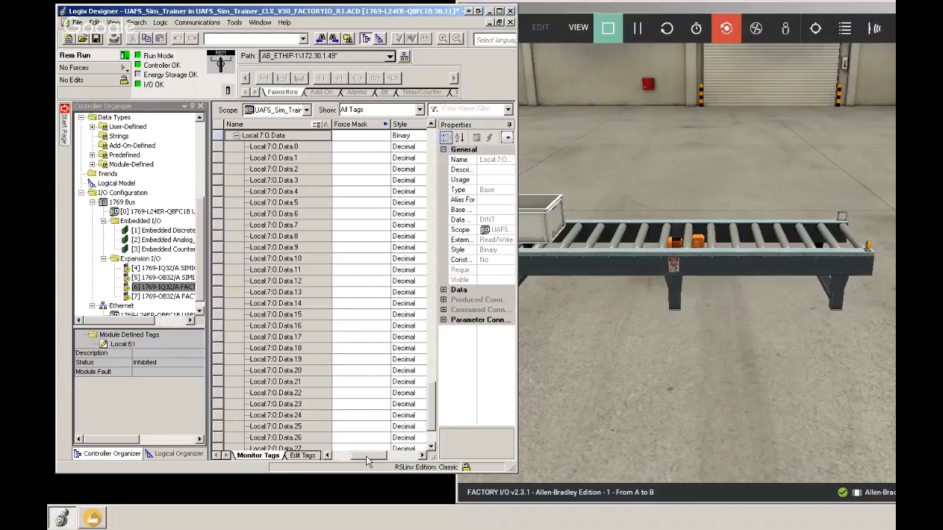
{"action": "left_click_drag", "start_coordinate": [367, 457], "coordinate": [392, 457]}
{"action": "double_click", "coordinate": [367, 147]}
{"action": "type", "text": "MOTOR"}
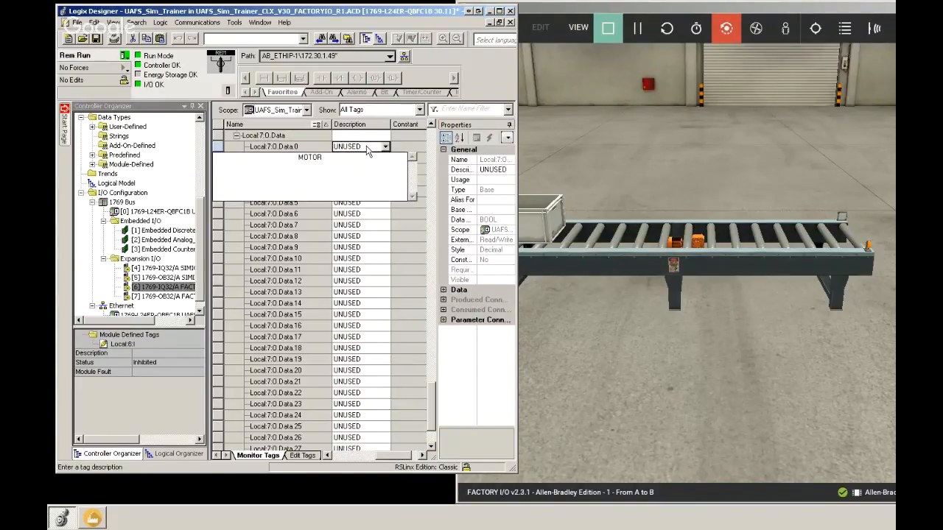
{"action": "left_click", "coordinate": [382, 135]}
Step: Set the value of output tag Local:7:O.Data.0 to 1
{"action": "left_click_drag", "start_coordinate": [396, 457], "coordinate": [360, 456]}
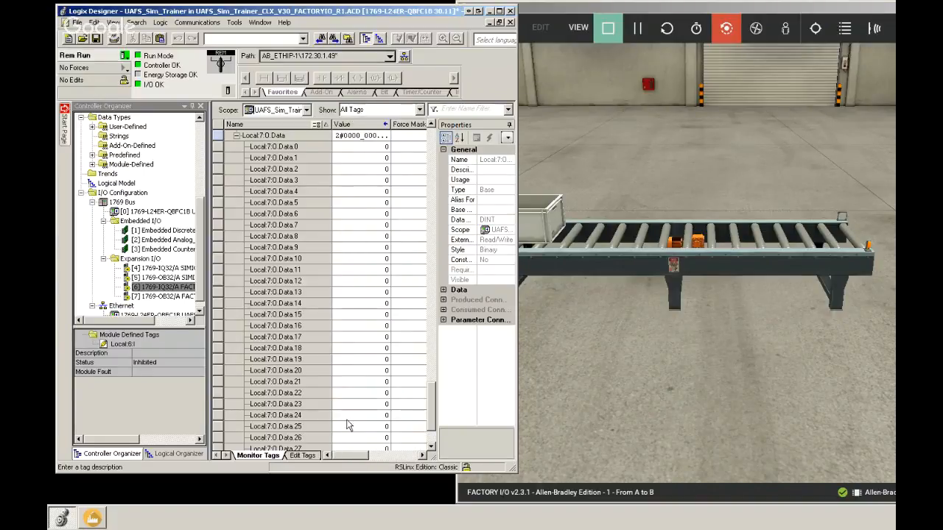
{"action": "left_click", "coordinate": [376, 146]}
{"action": "type", "text": "1"}
{"action": "key", "text": "Return"}
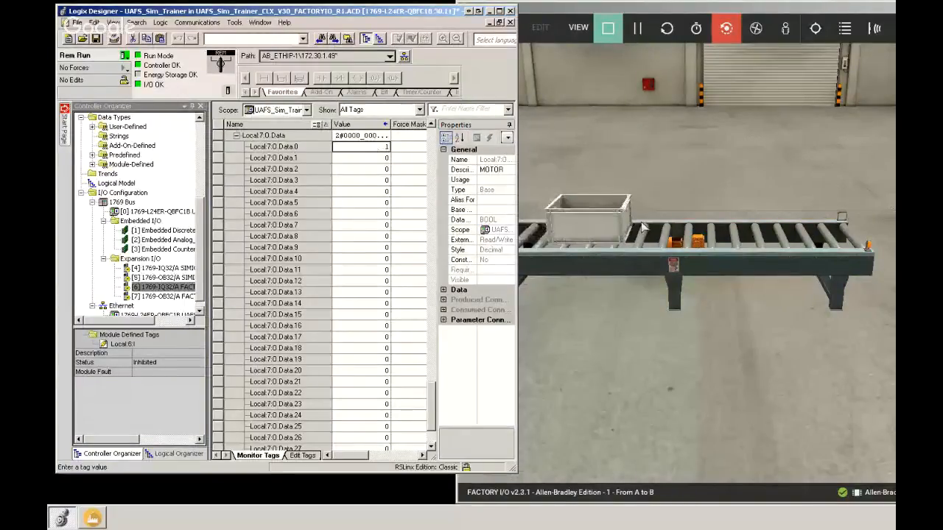